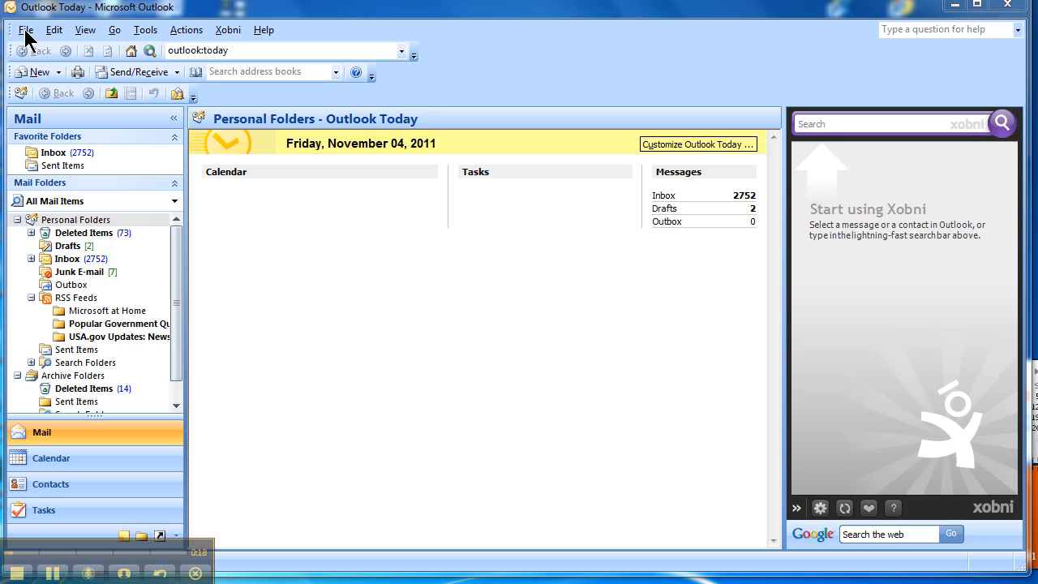
Start a contacts export to a file of type Comma Separated Values (Windows)
click(43, 487)
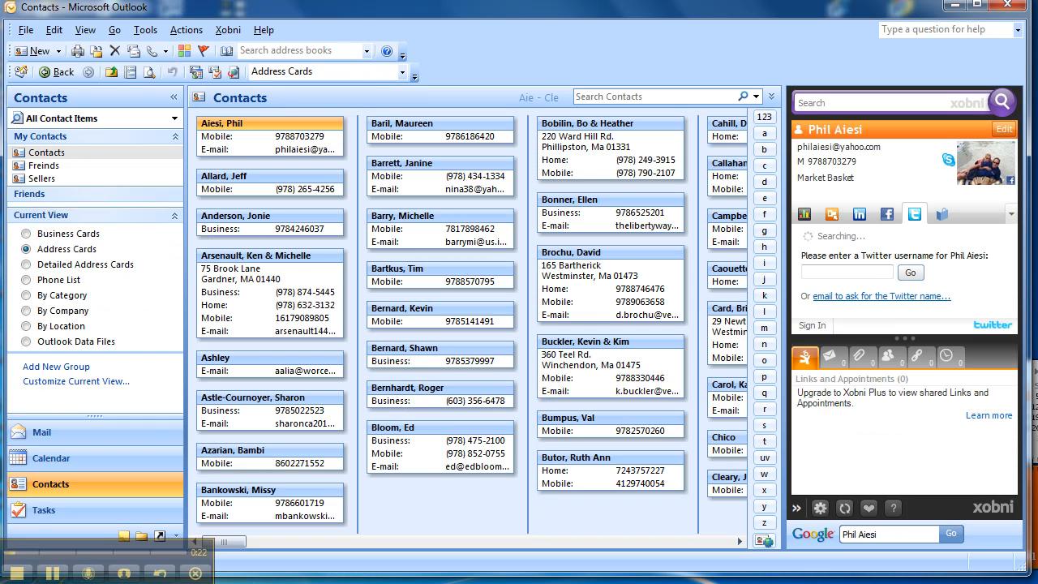
click(27, 30)
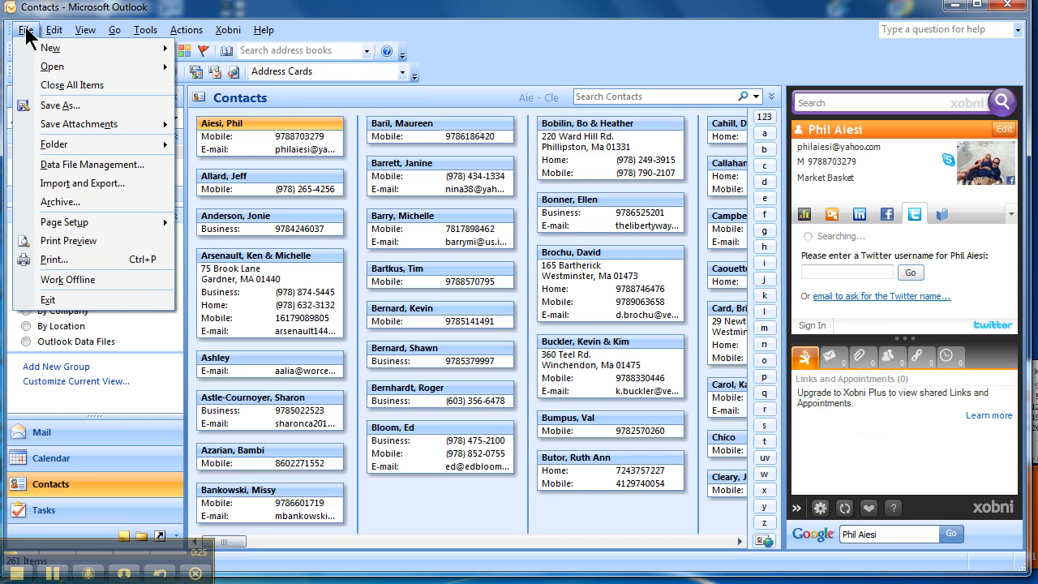
click(77, 185)
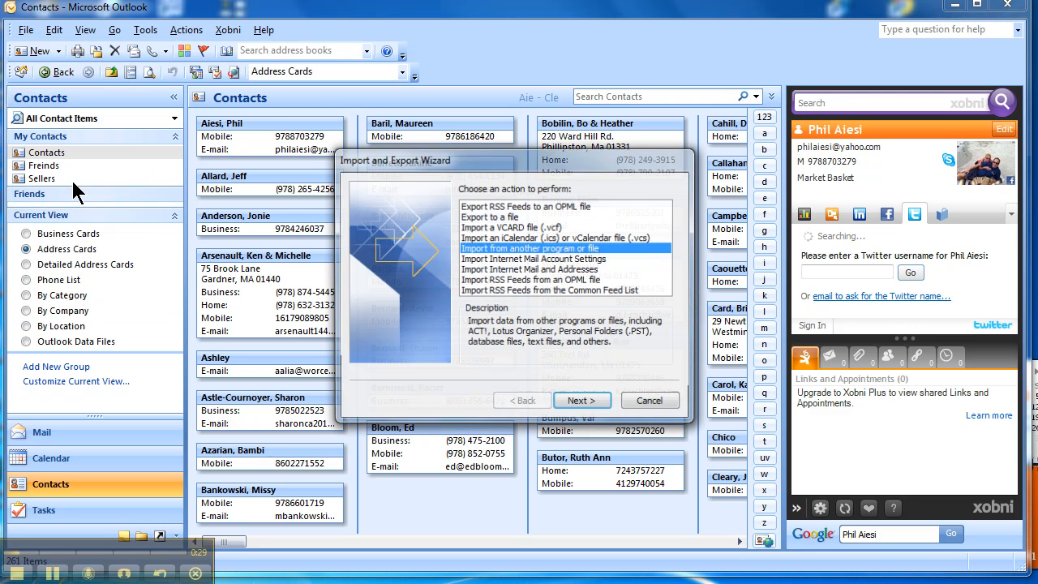
click(499, 217)
click(582, 403)
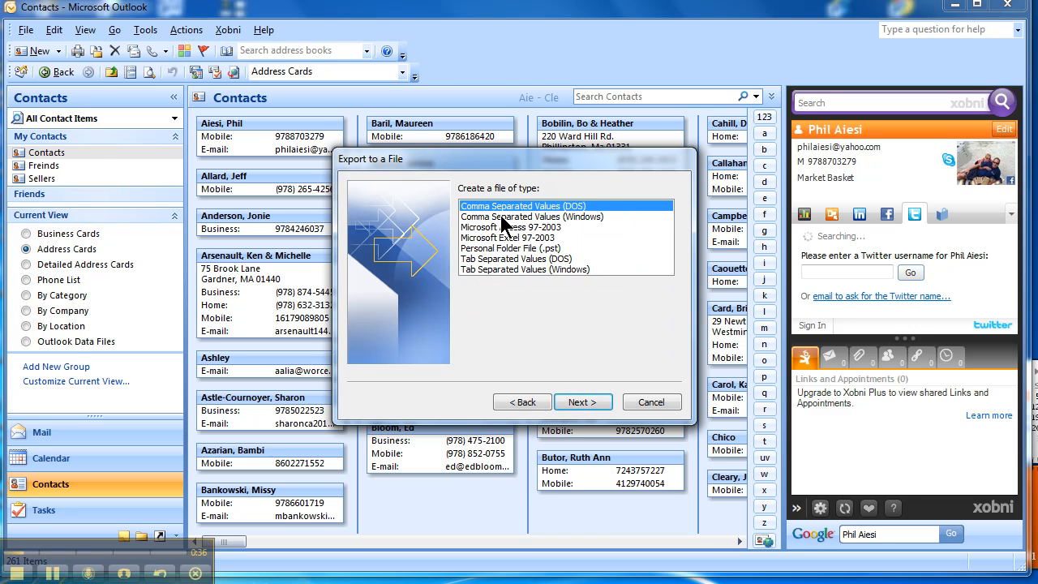
click(501, 217)
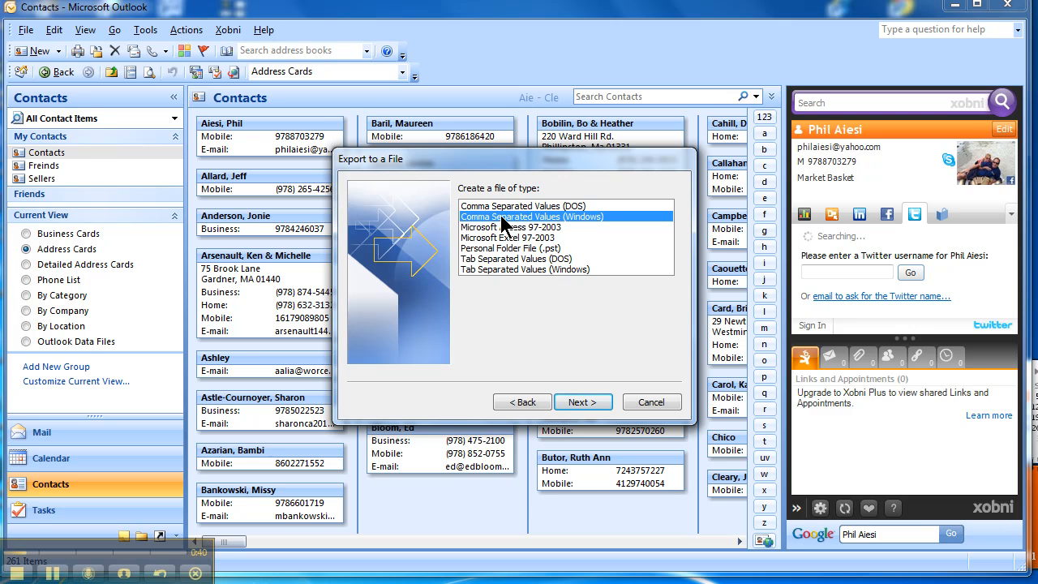
click(577, 401)
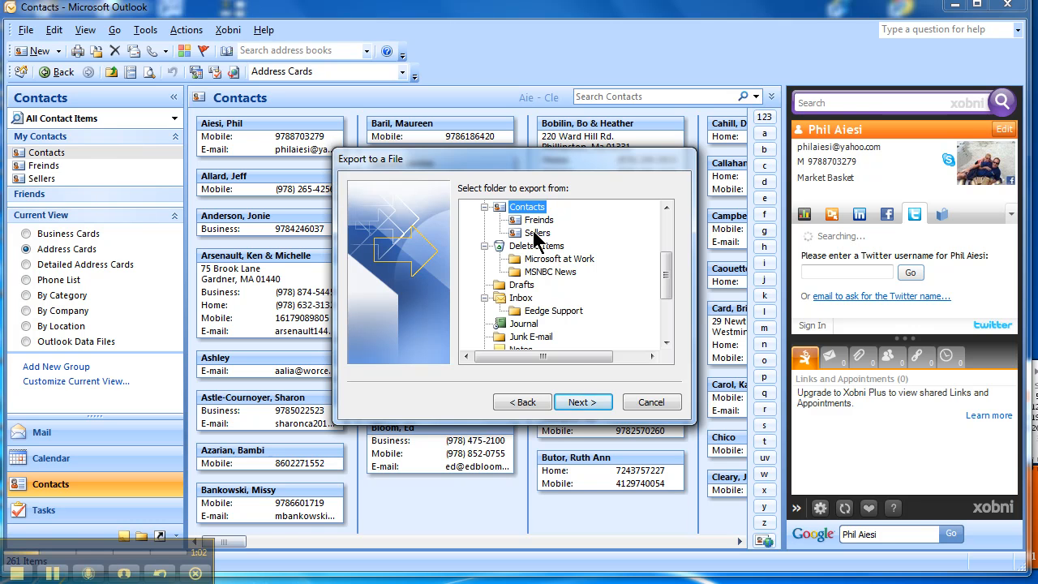
Choose the Sellers contacts folder as the export source, look up the Desktop as the save location, and cancel the export
click(536, 233)
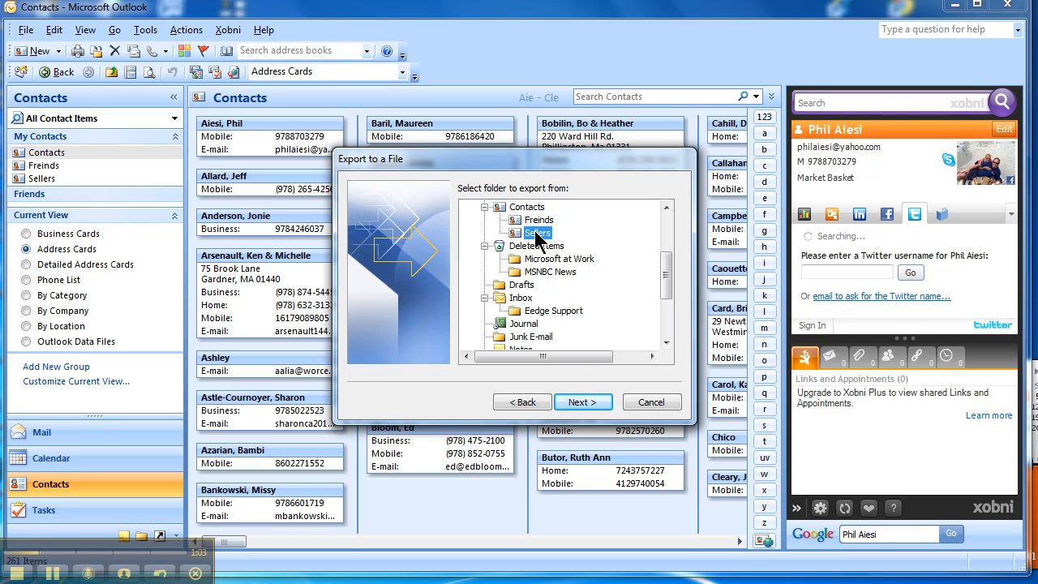
click(584, 403)
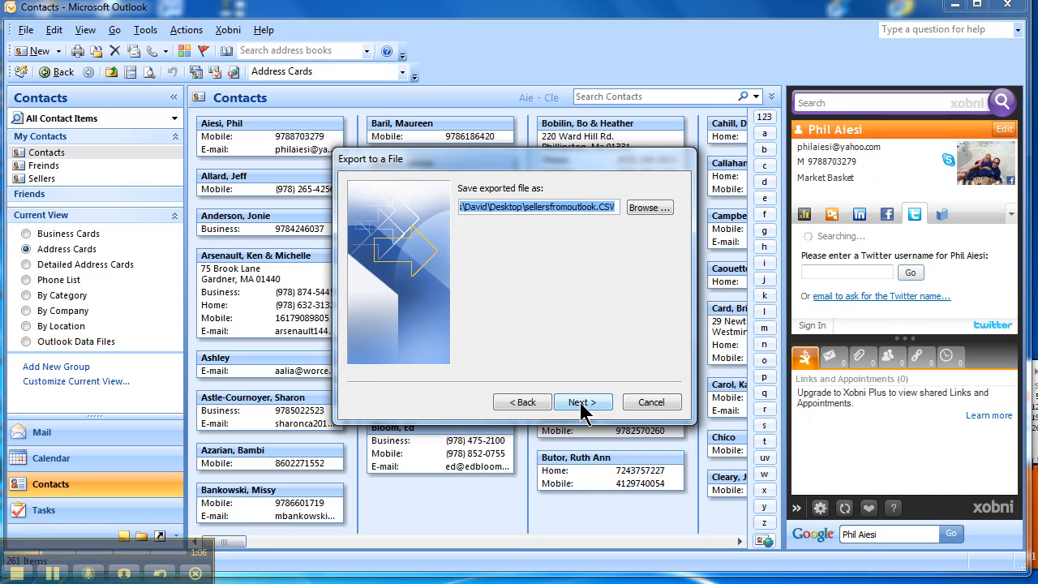
click(649, 208)
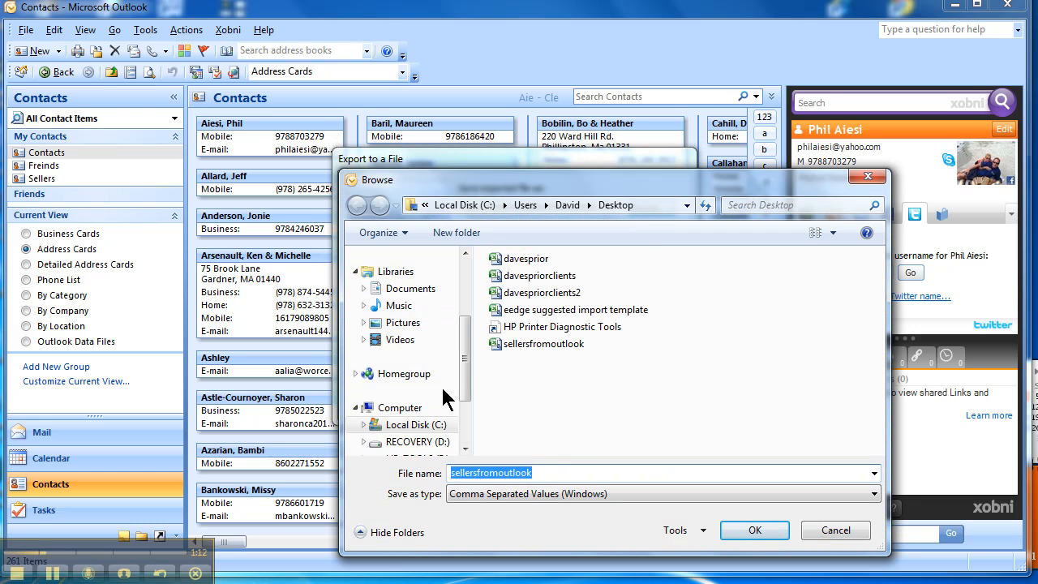
drag(464, 373, 465, 318)
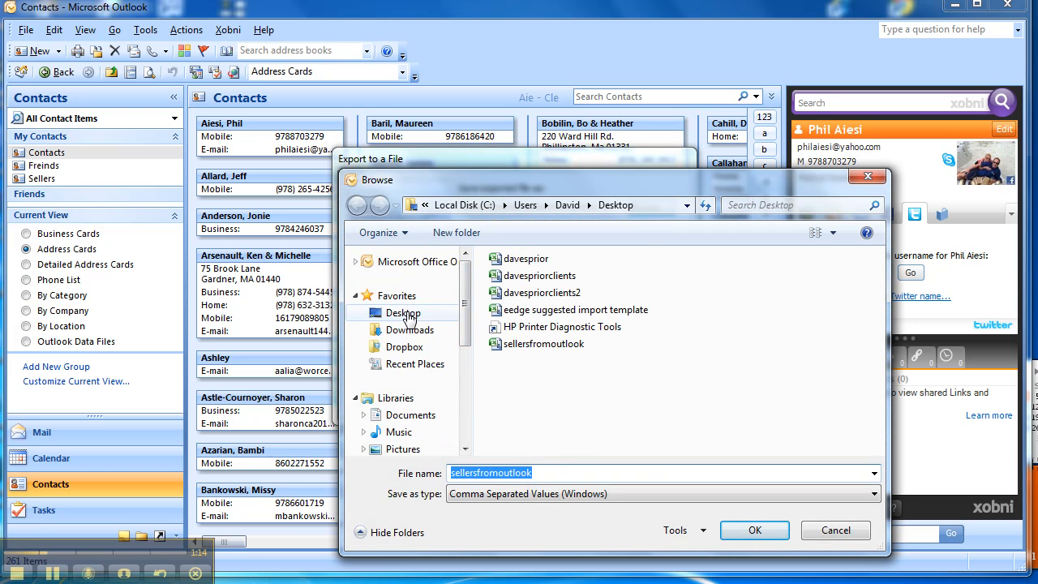
click(398, 313)
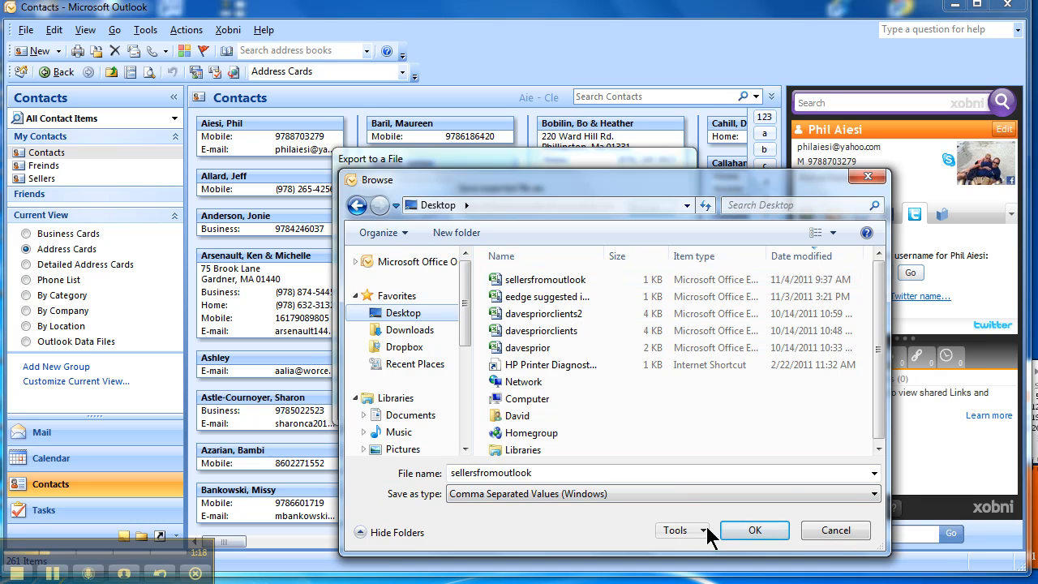
click(836, 531)
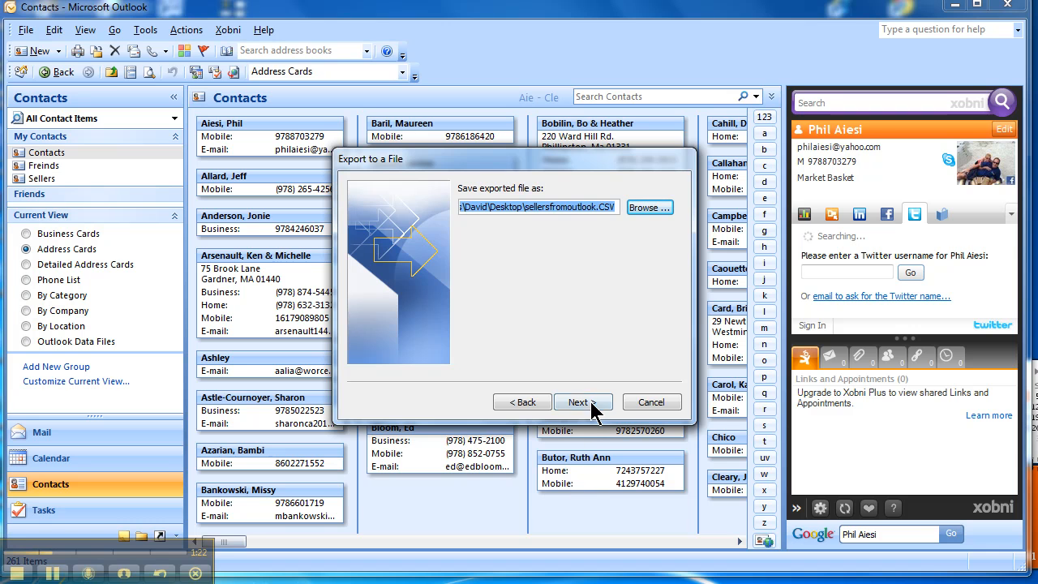
click(649, 405)
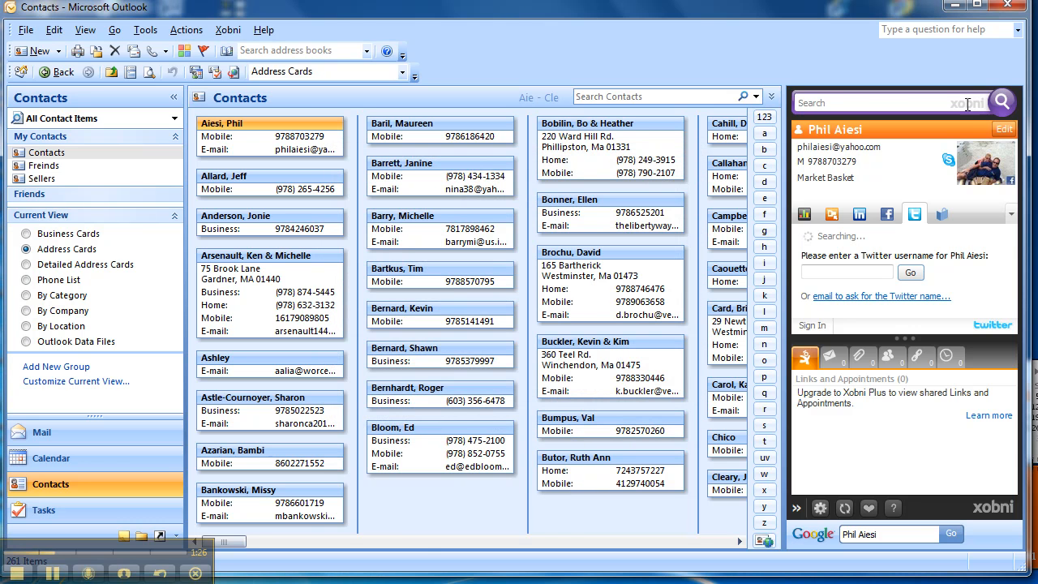
Reopen the sellersfromoutlook CSV file from the desktop in Excel, discarding earlier changes, and widen the Email Address 1 column
click(955, 6)
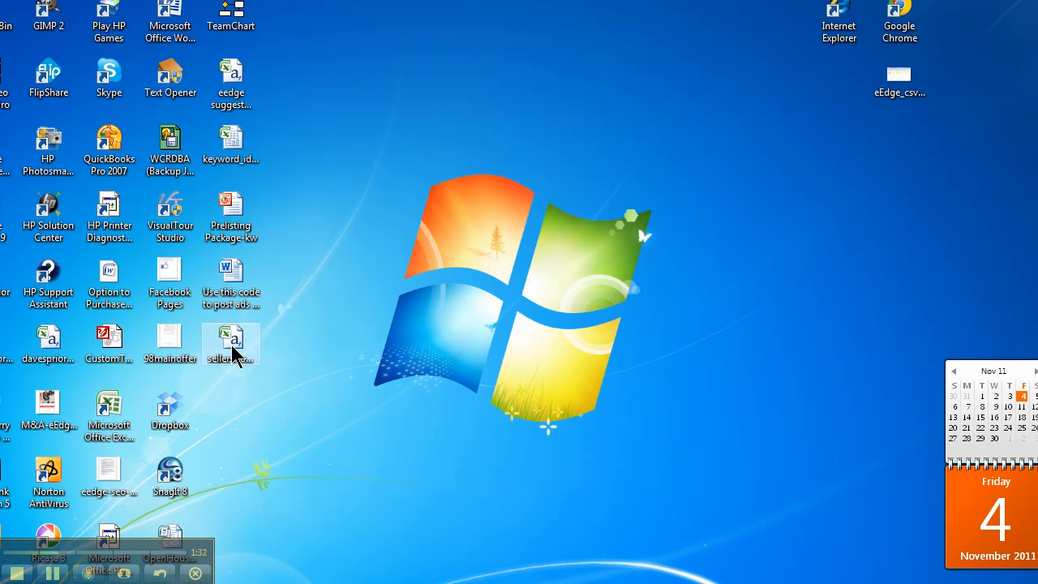
double_click(234, 355)
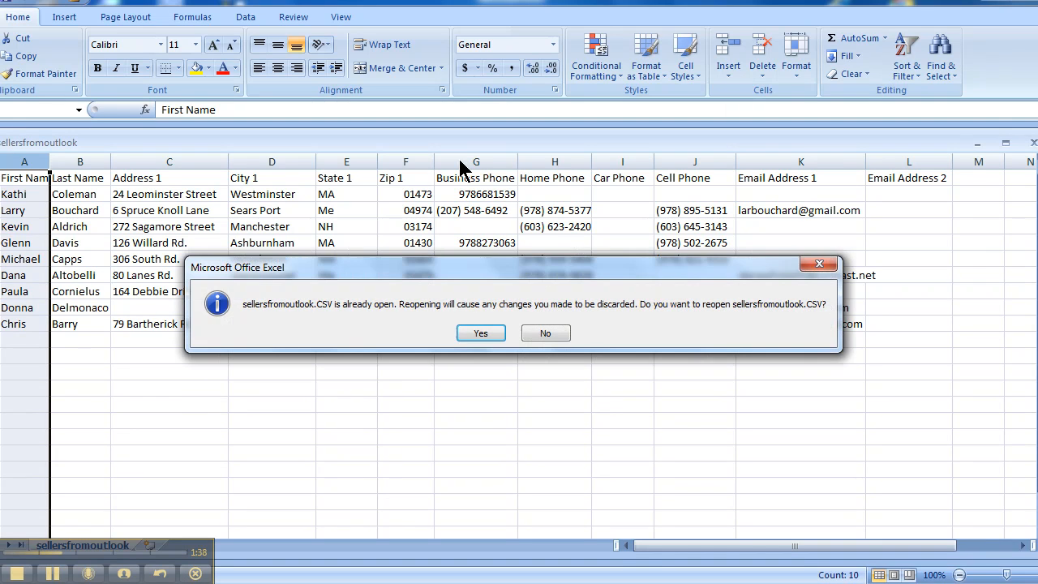
click(480, 333)
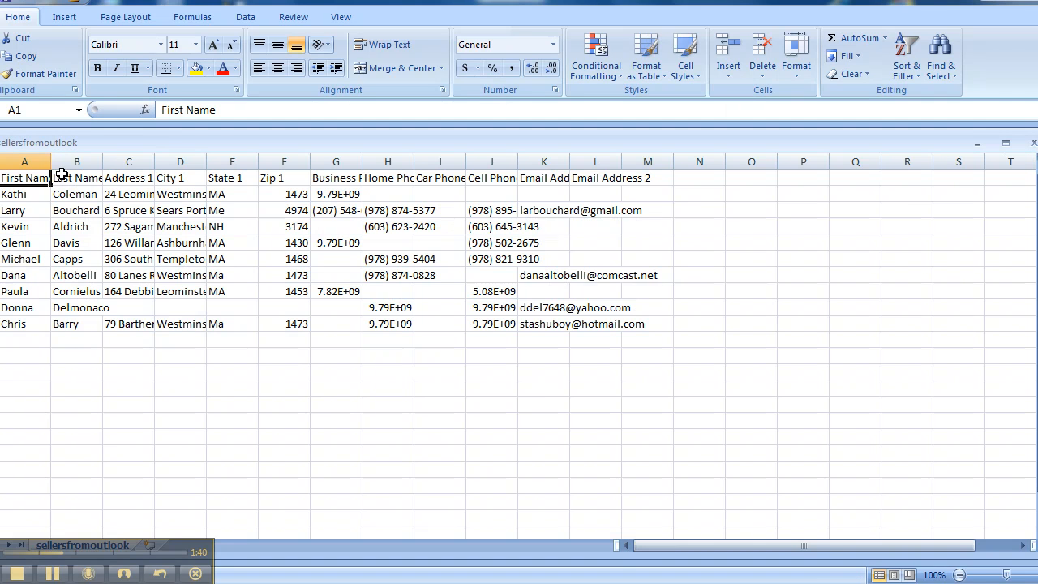
drag(90, 142, 110, 130)
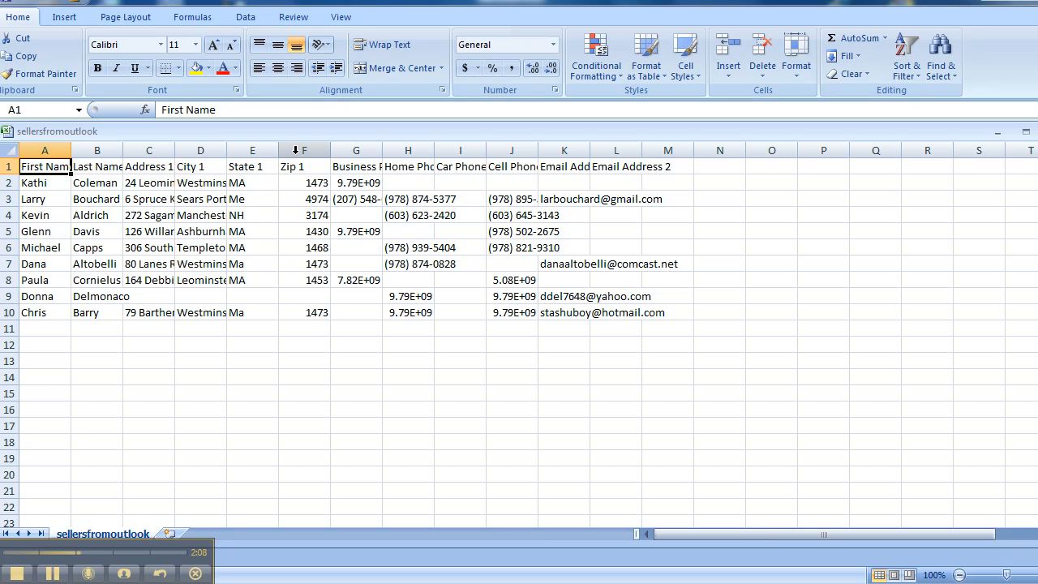
drag(591, 150, 632, 154)
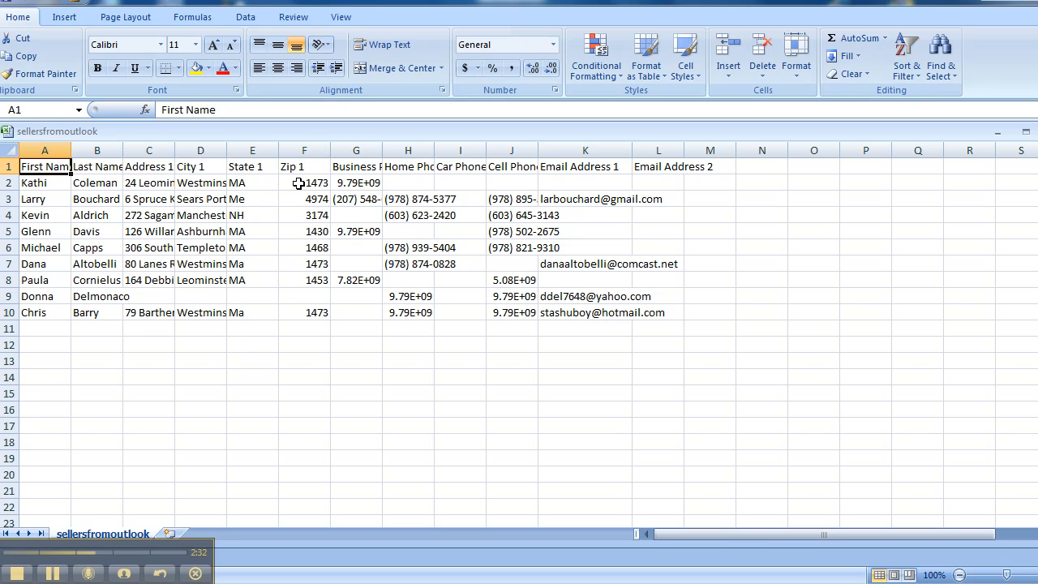
Apply the custom number format 00000 to the Zip 1 column
click(309, 145)
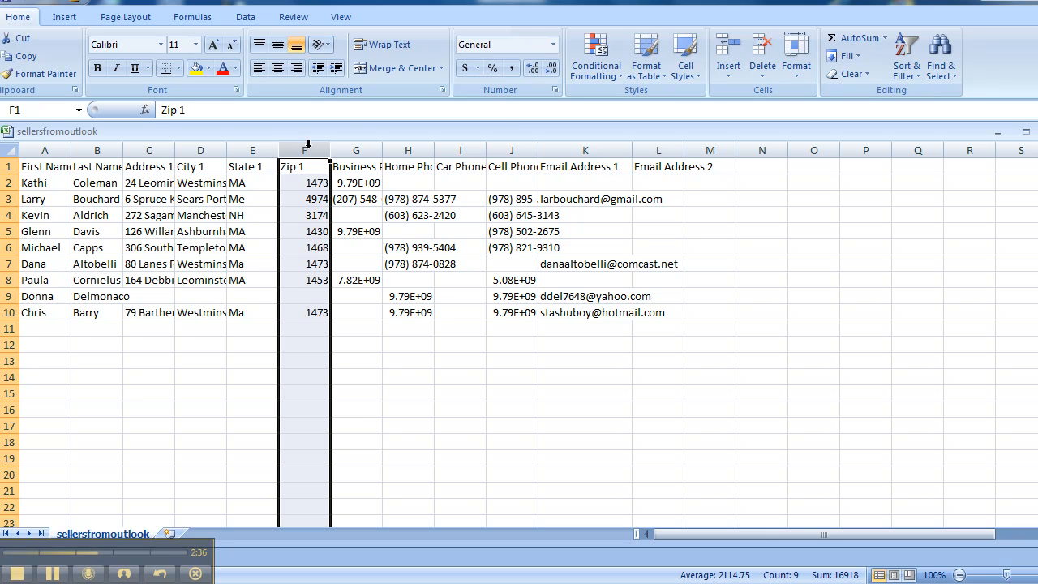
right_click(308, 146)
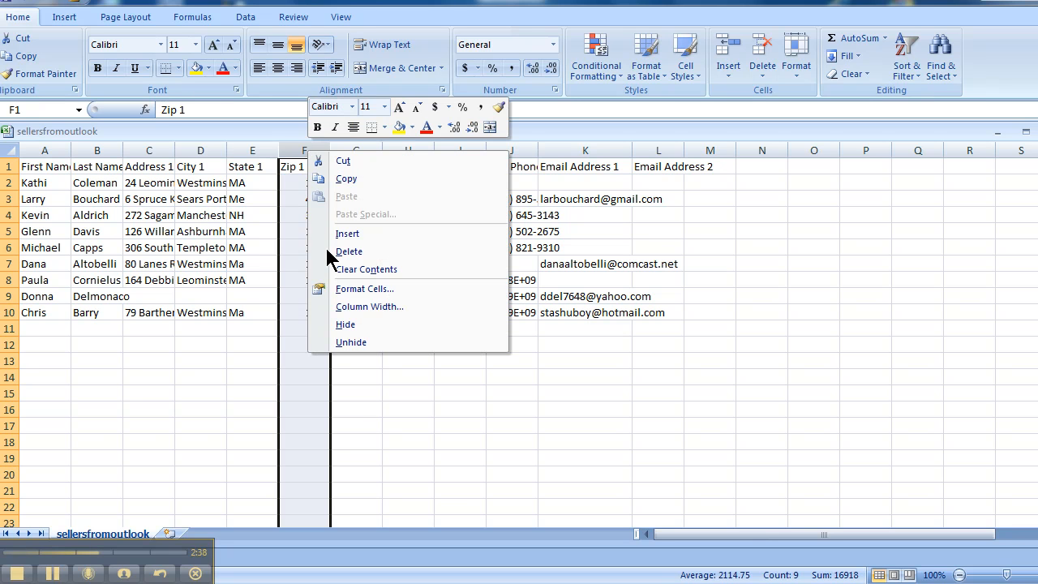
click(351, 290)
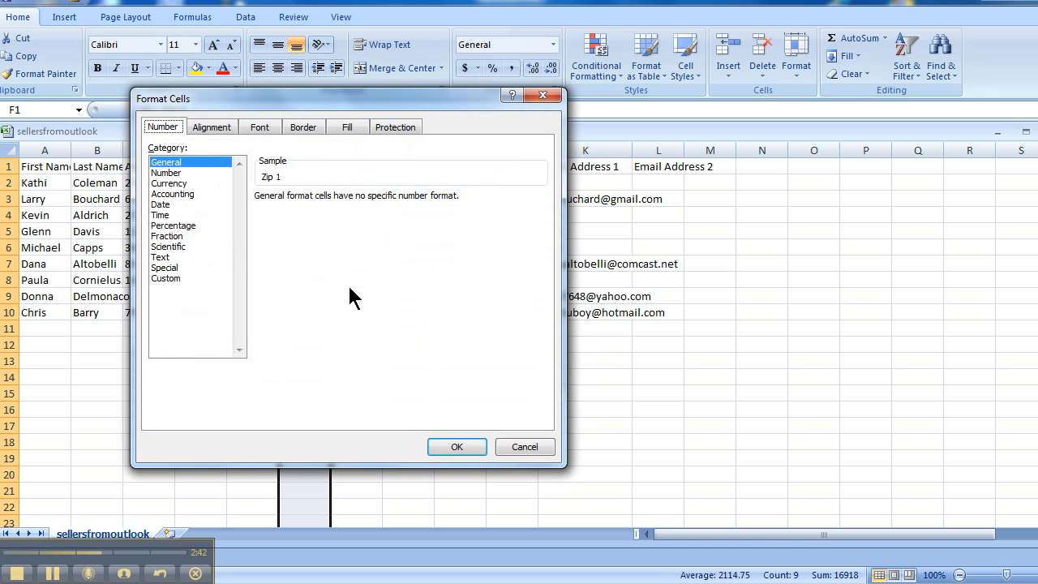
click(166, 279)
click(260, 237)
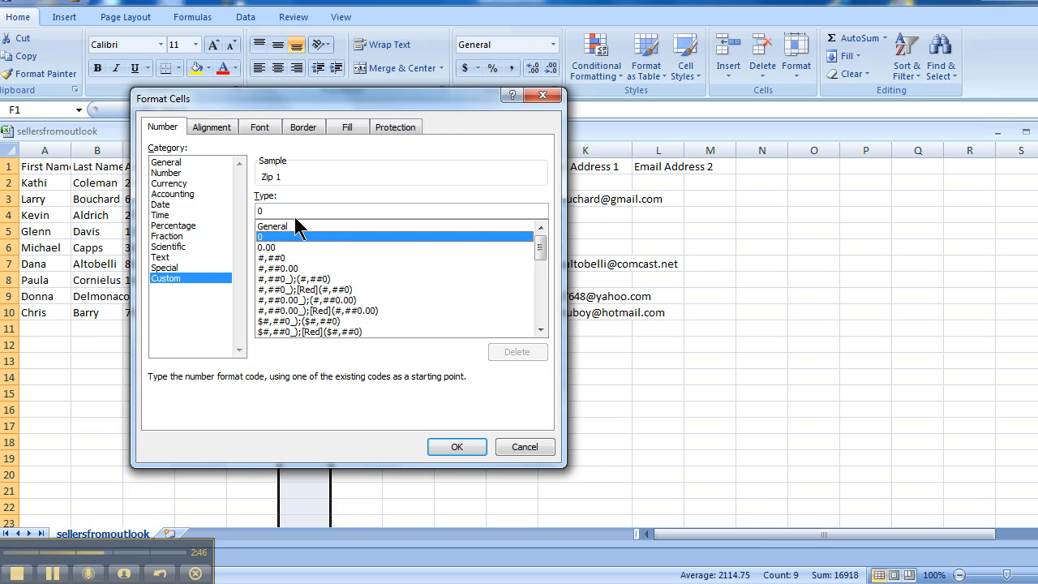
click(293, 211)
text(0000)
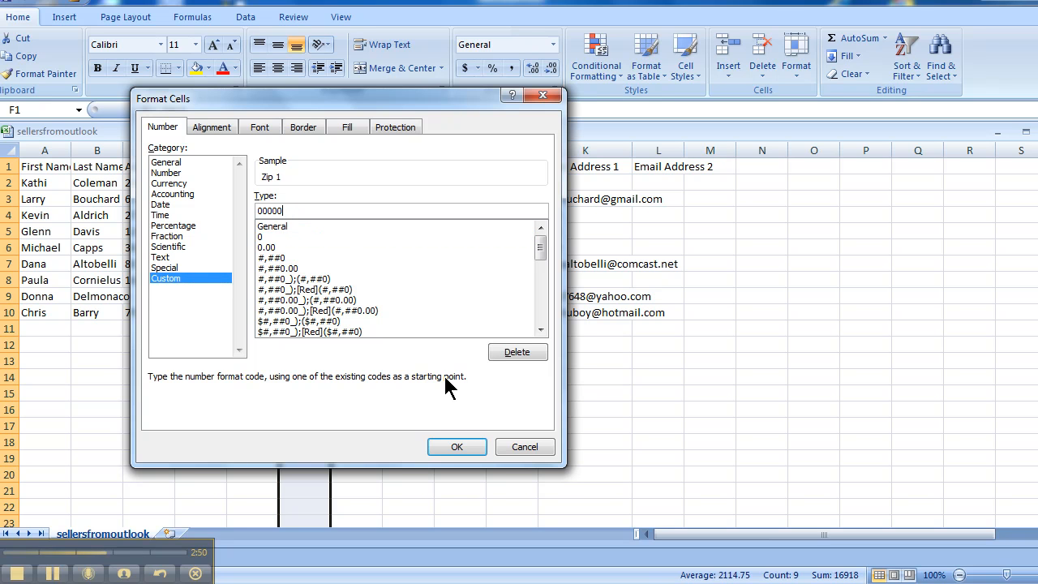
click(457, 448)
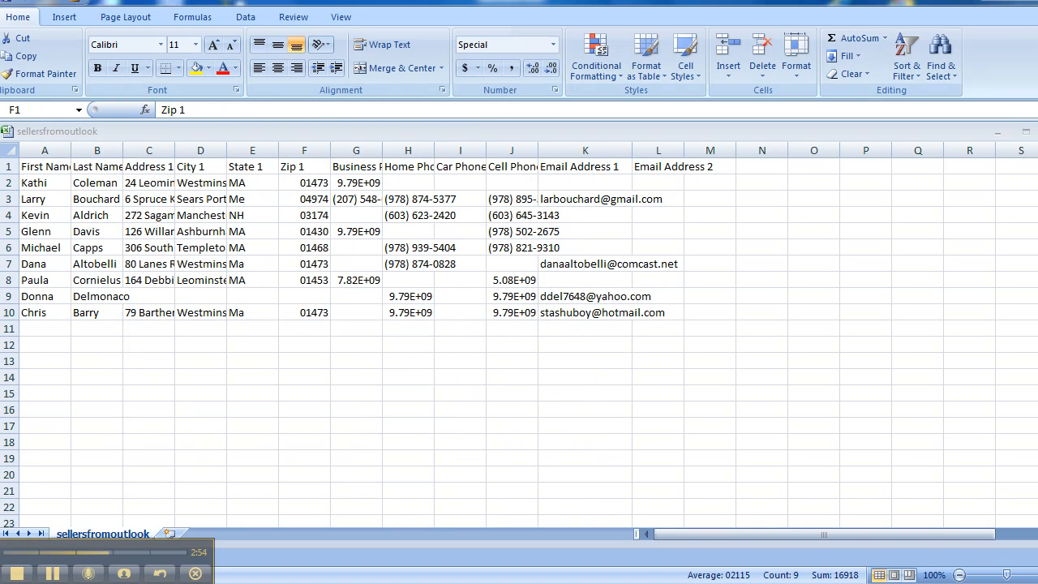
Save the sellersfromoutlook workbook, keeping it in CSV format, and minimize its window
click(5, 2)
click(6, 2)
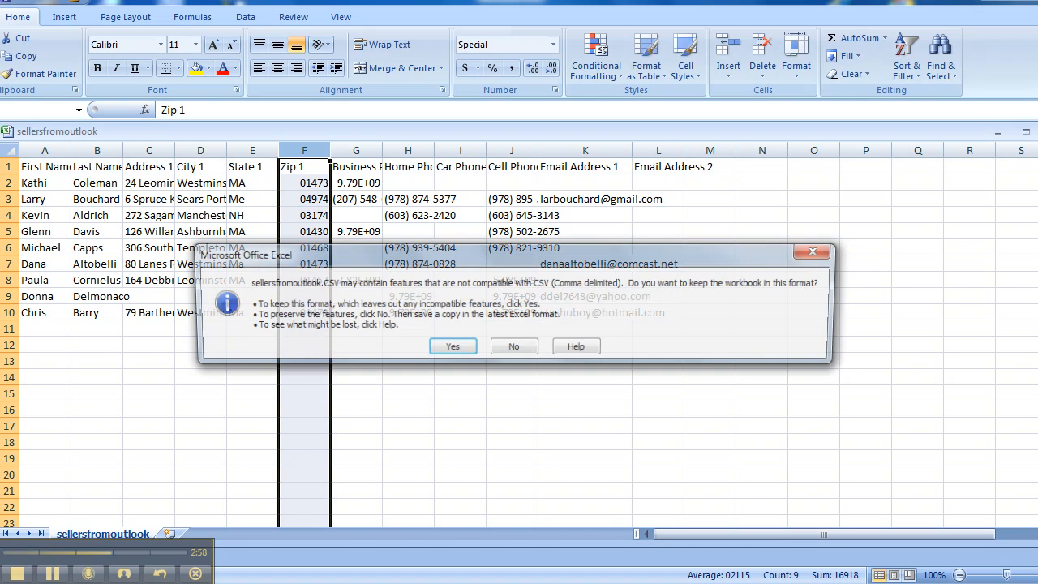
click(434, 346)
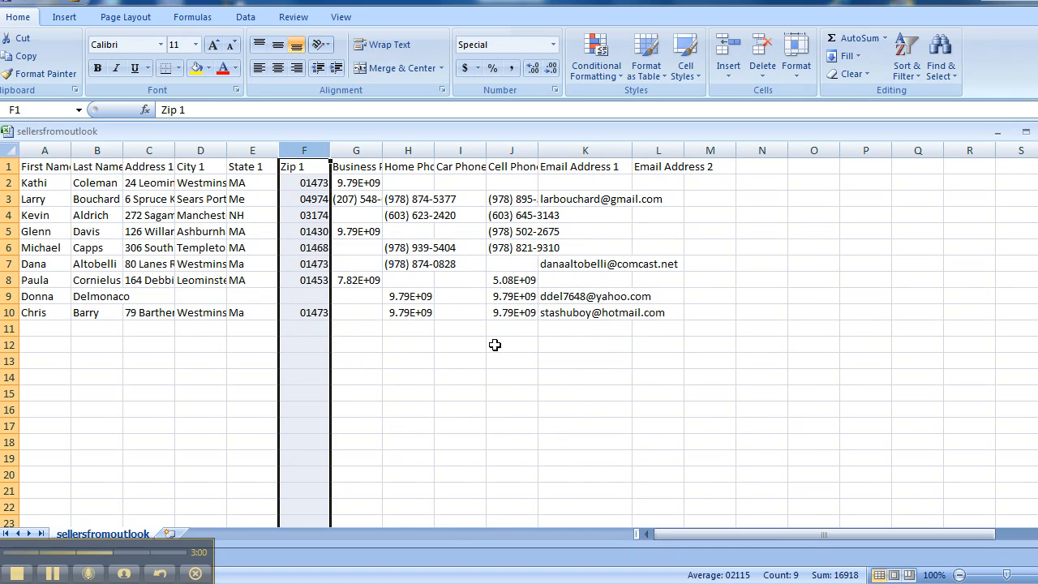
click(978, 2)
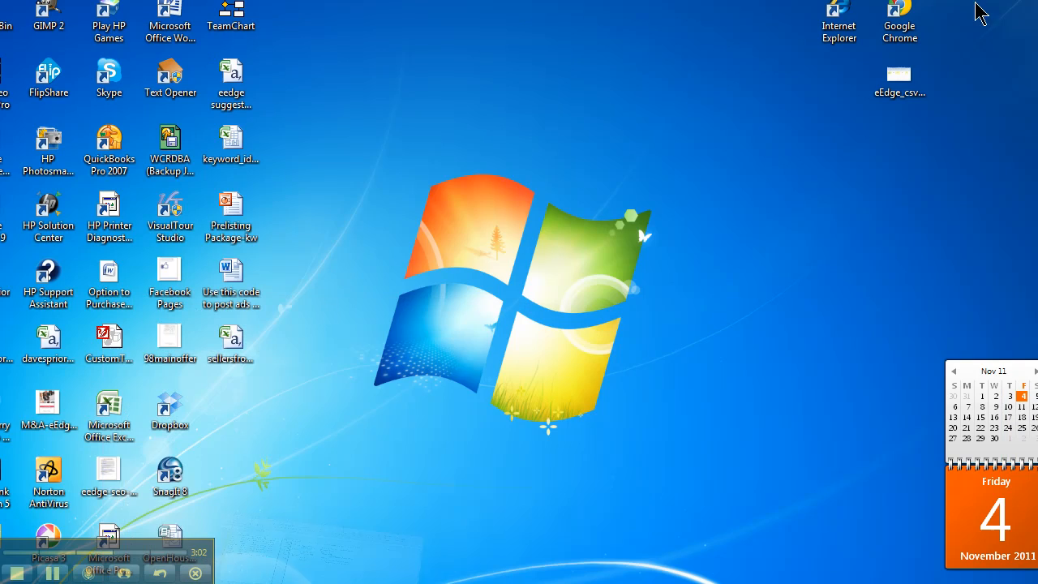
Switch to the mykw site in Internet Explorer and create a new contact group named Demo Sellers in myContacts
click(334, 581)
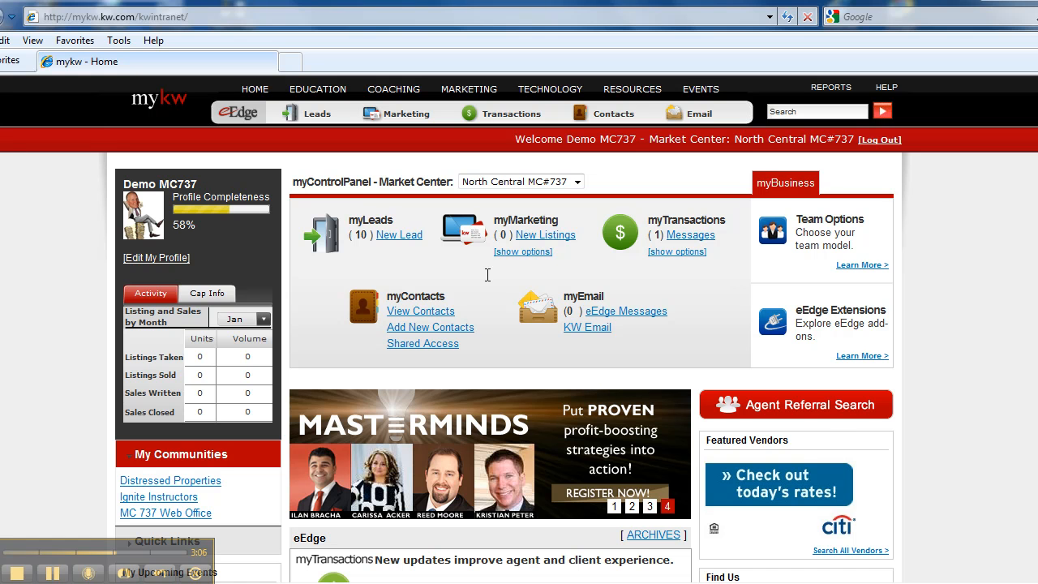
click(438, 313)
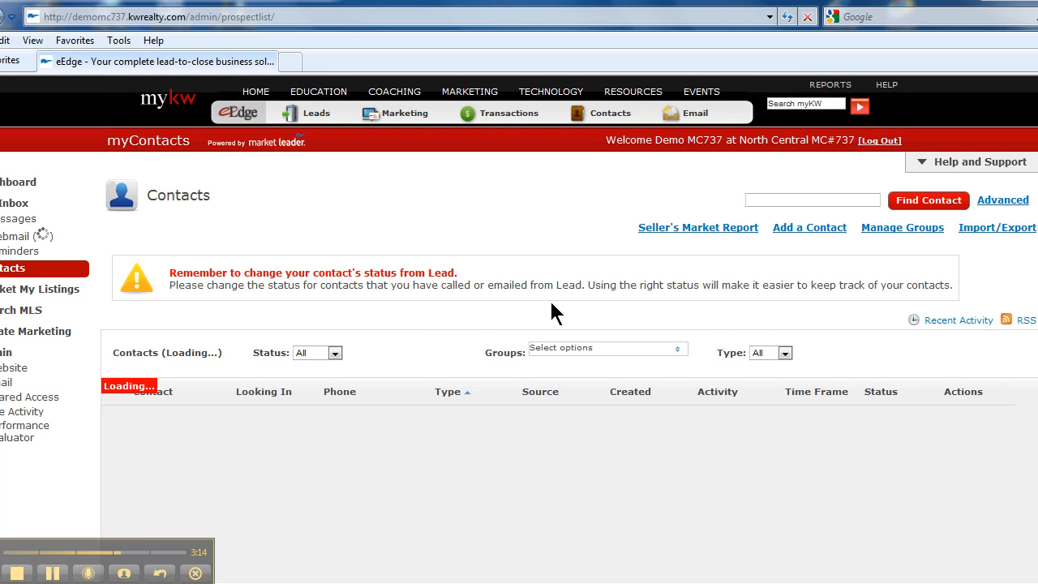
click(889, 230)
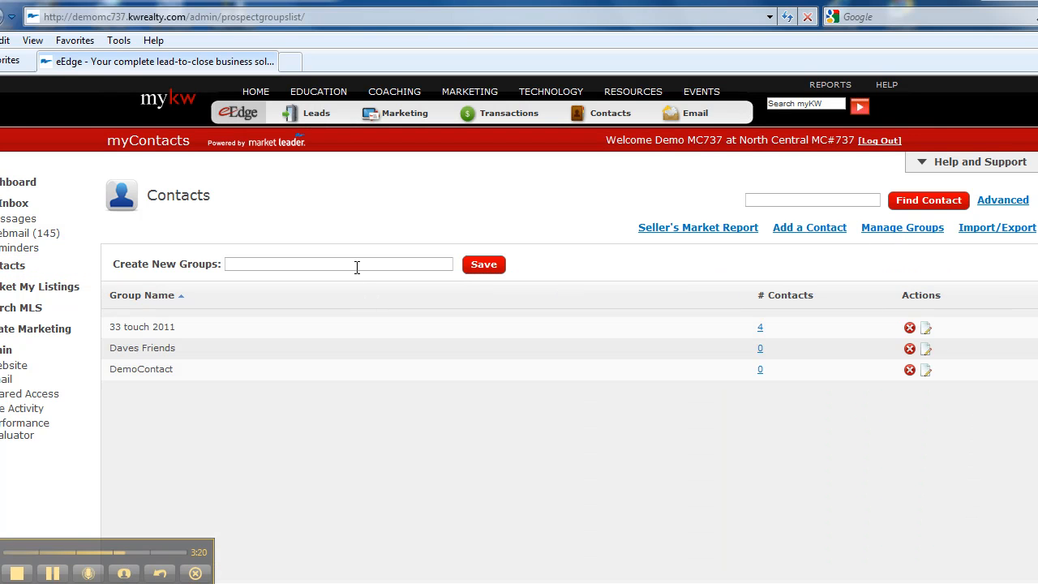
click(357, 266)
text(Demo Sellers)
click(481, 267)
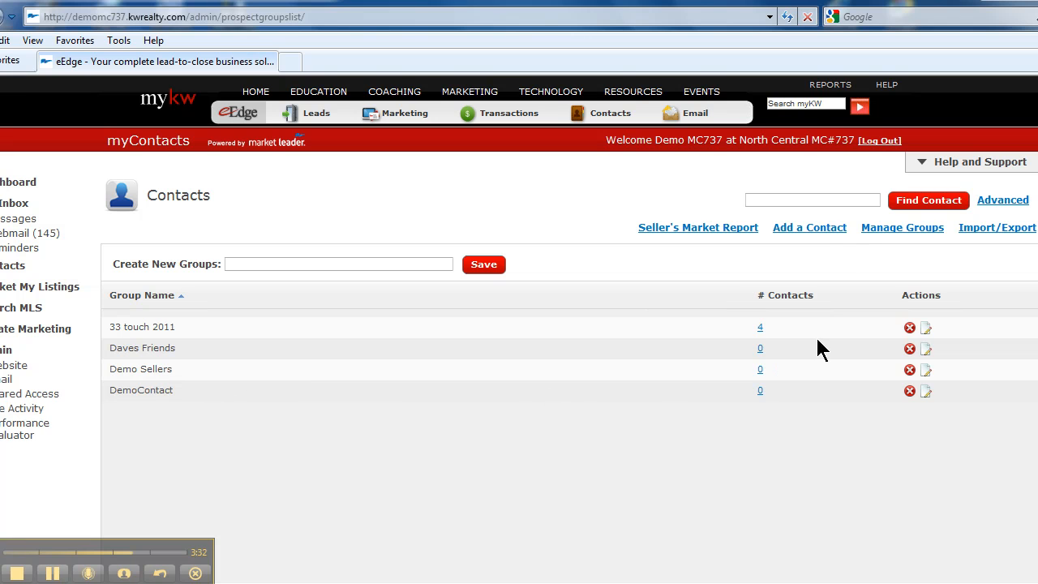
Set up a contact import that assigns the Demo Sellers group, contact status Active and contact type Seller
click(985, 231)
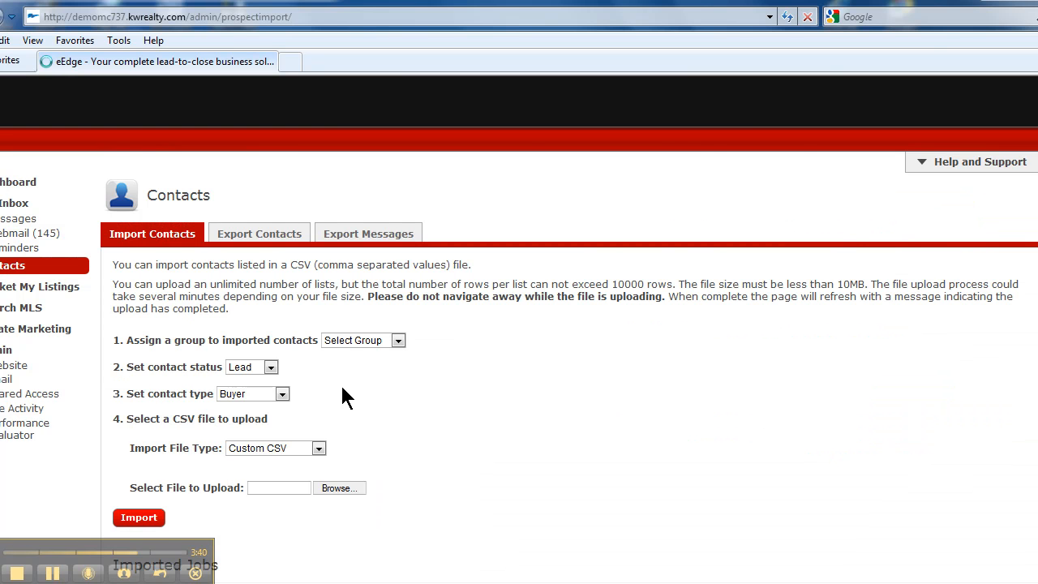
click(397, 342)
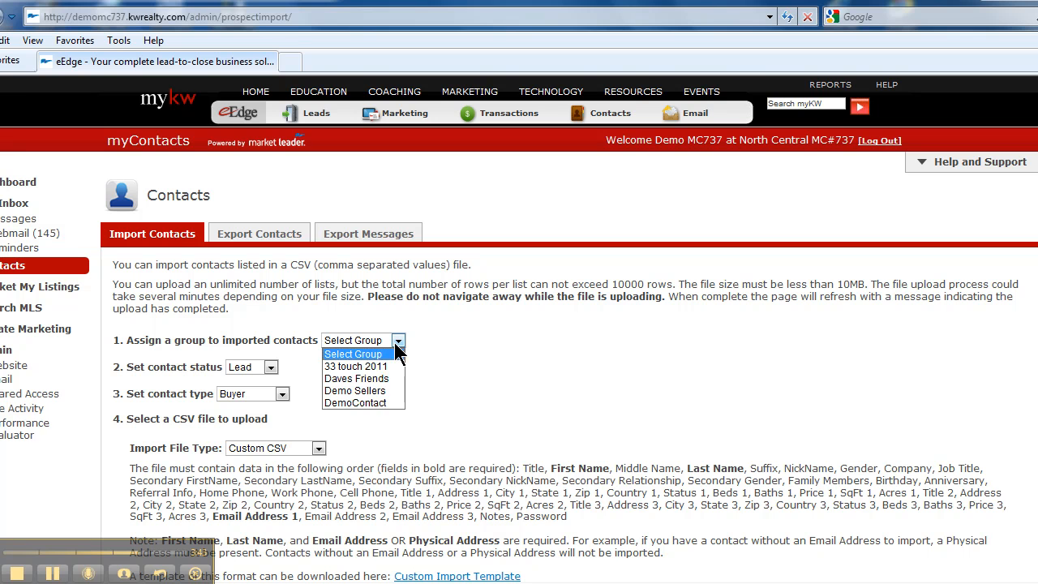
click(380, 390)
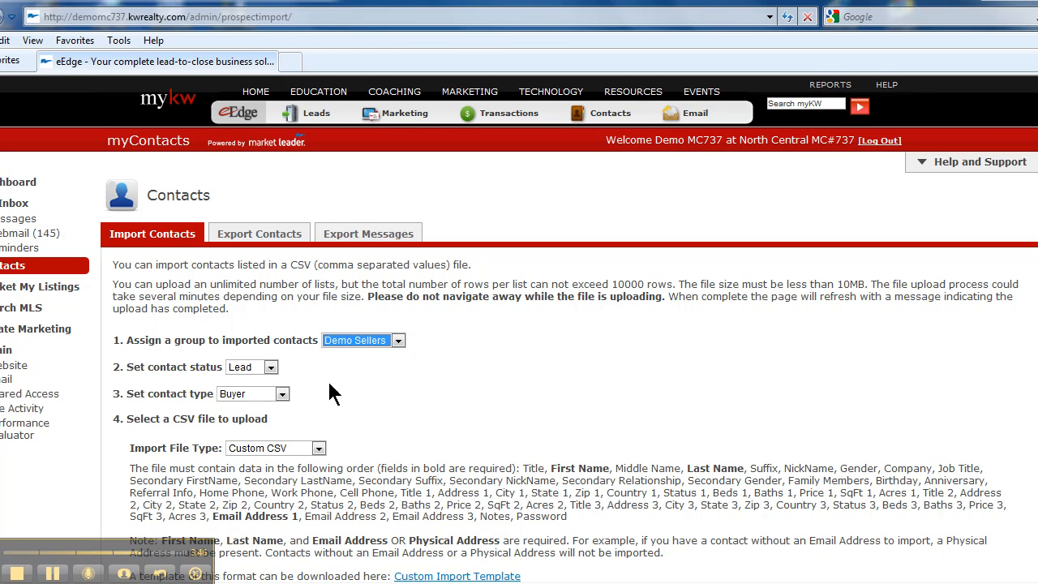
click(270, 367)
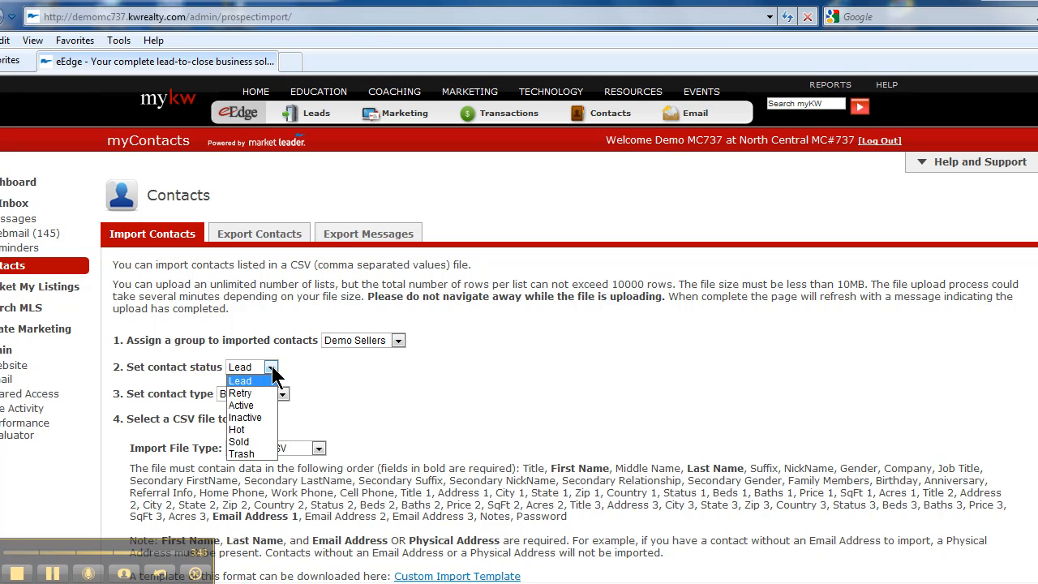
click(257, 405)
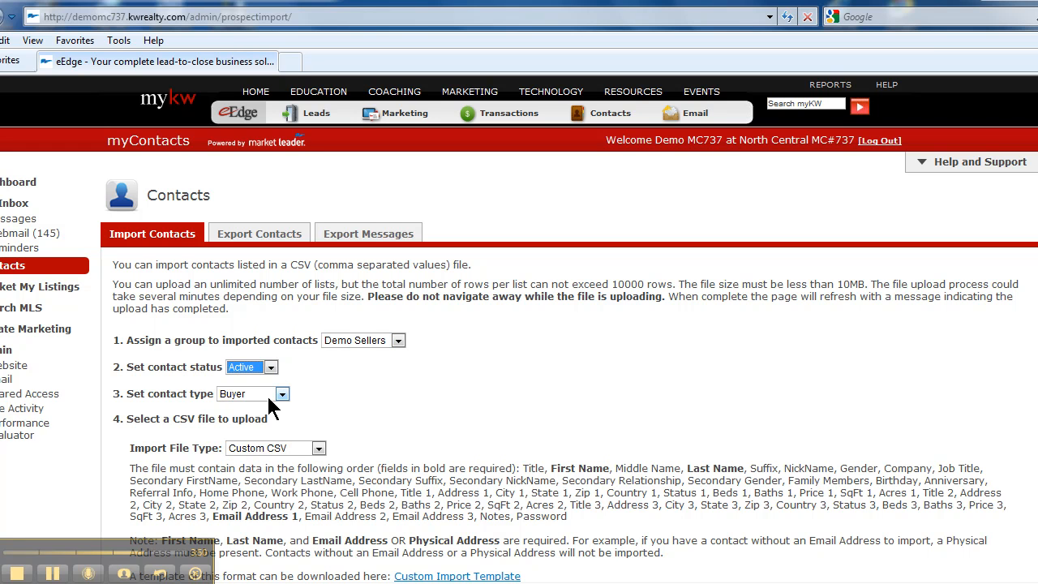
click(276, 394)
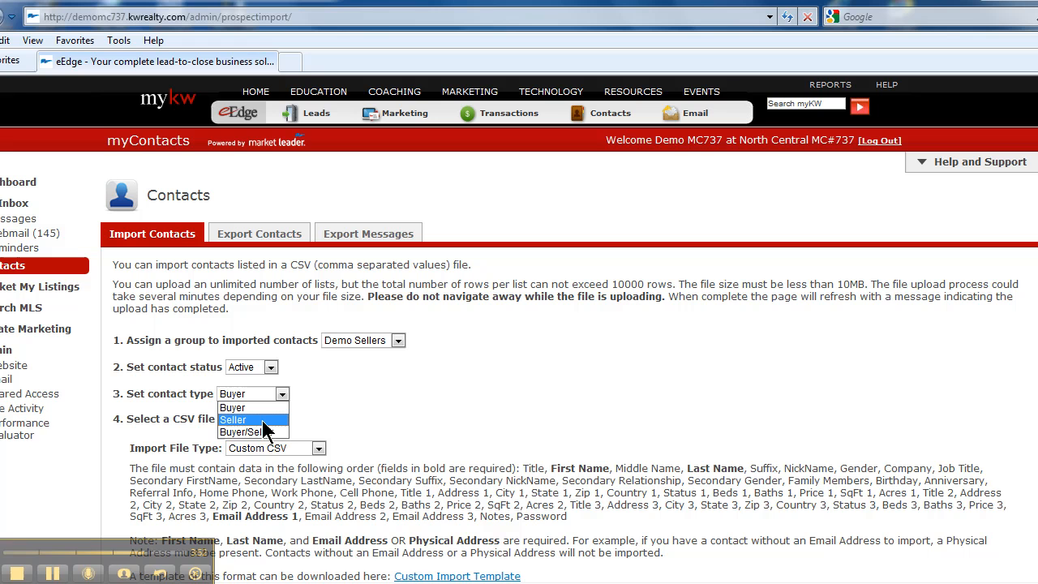
click(263, 420)
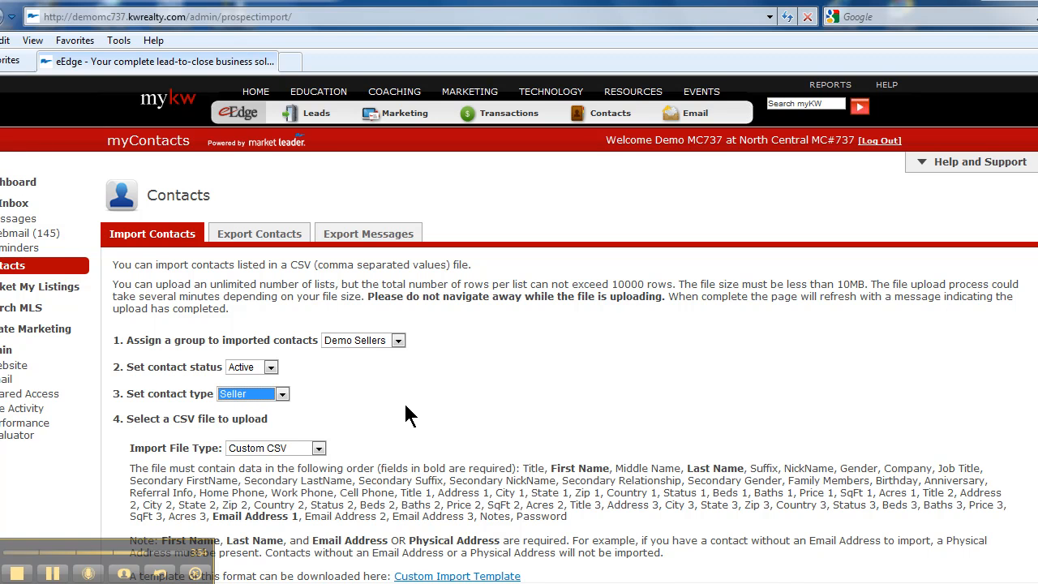
Choose the sellersfromoutlook CSV file from the desktop as the upload file and run the import
scroll(403, 401, down, 3)
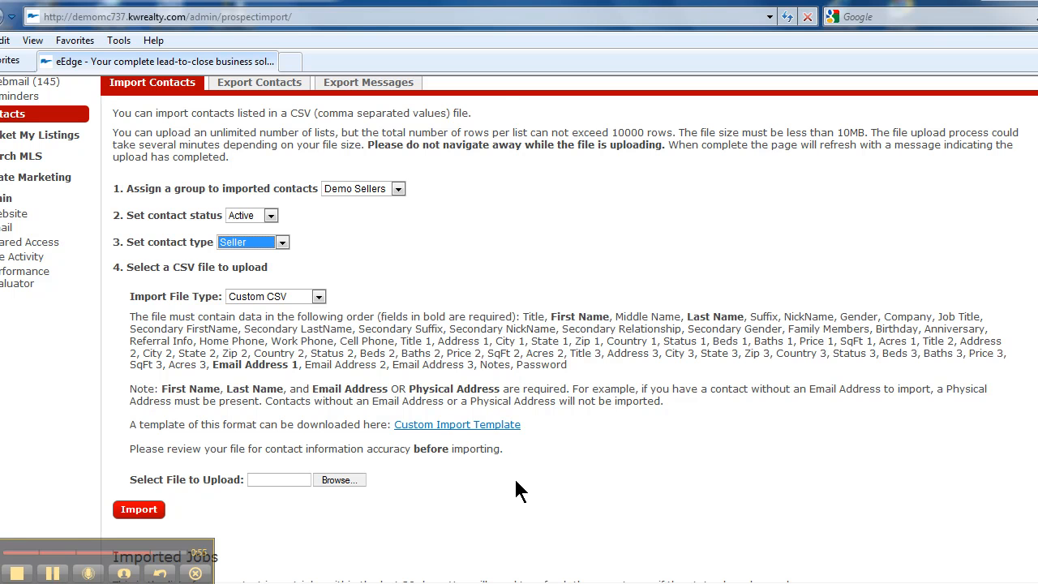
click(339, 479)
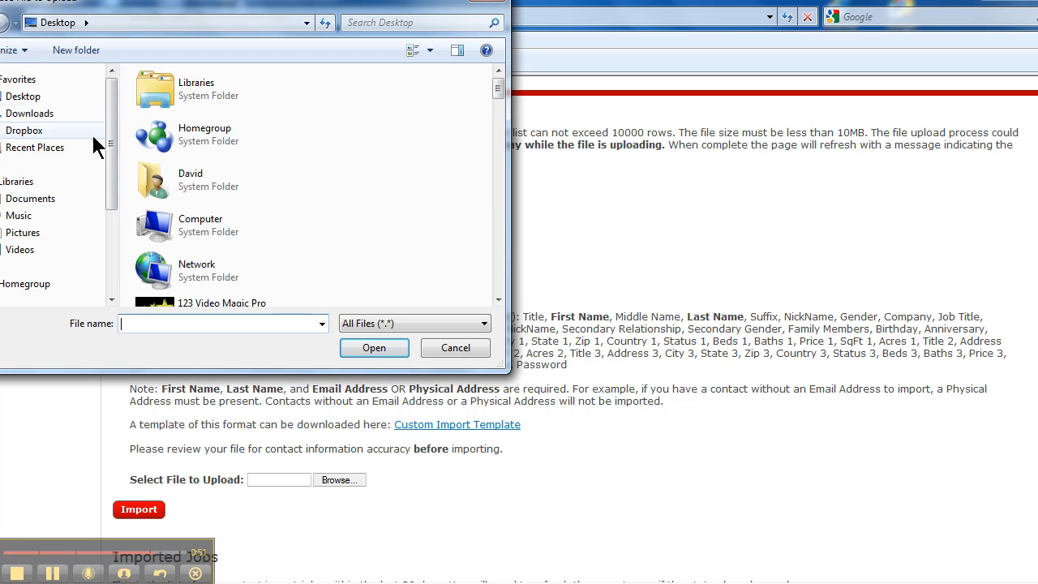
click(28, 97)
drag(498, 87, 486, 271)
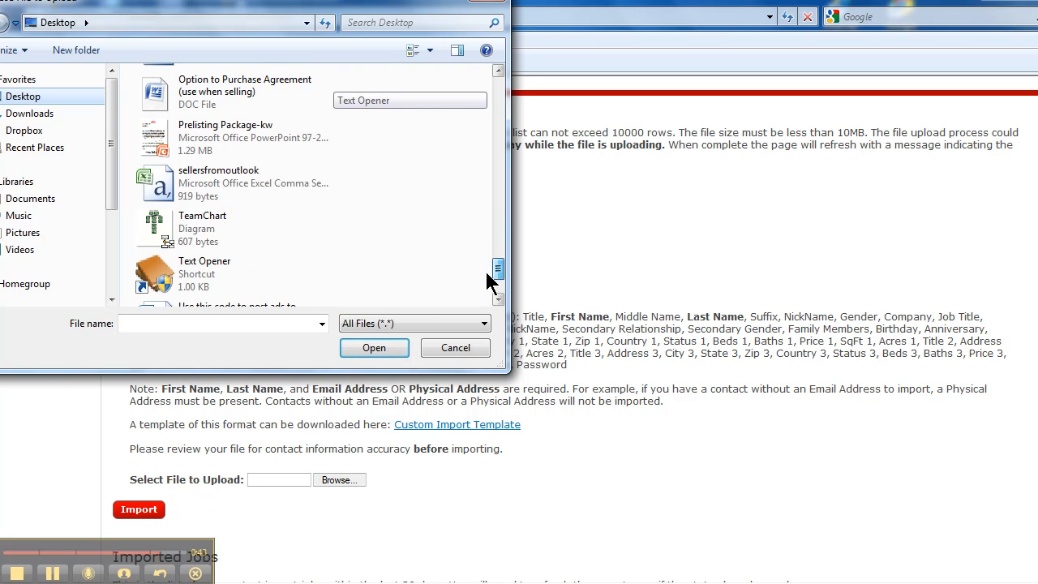
click(273, 187)
click(373, 347)
click(148, 514)
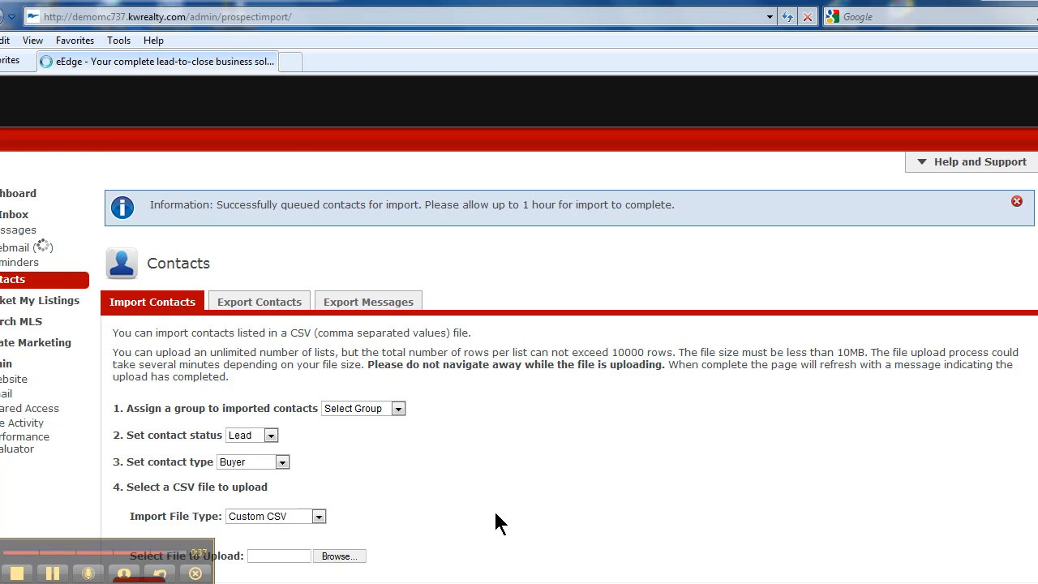